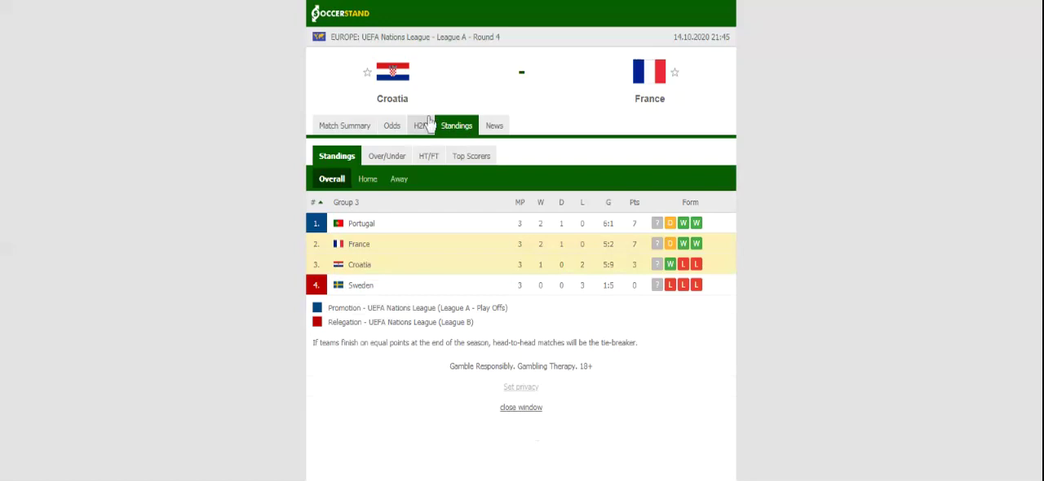
Step: Leave the Group 3 table and show Croatia and France's recent results and head-to-head meetings
click(424, 125)
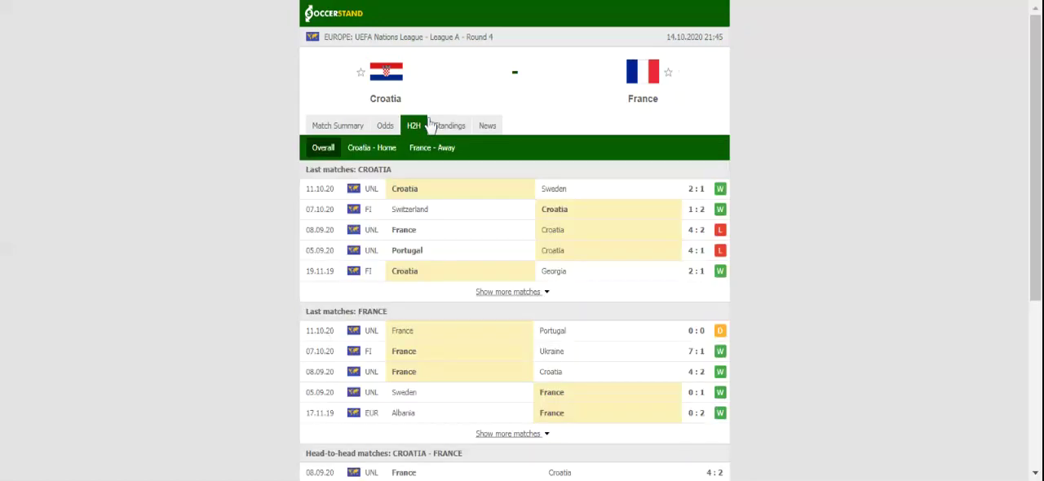
Step: Bring up the bookmakers' 1X2 full-time odds for Croatia vs France
click(387, 126)
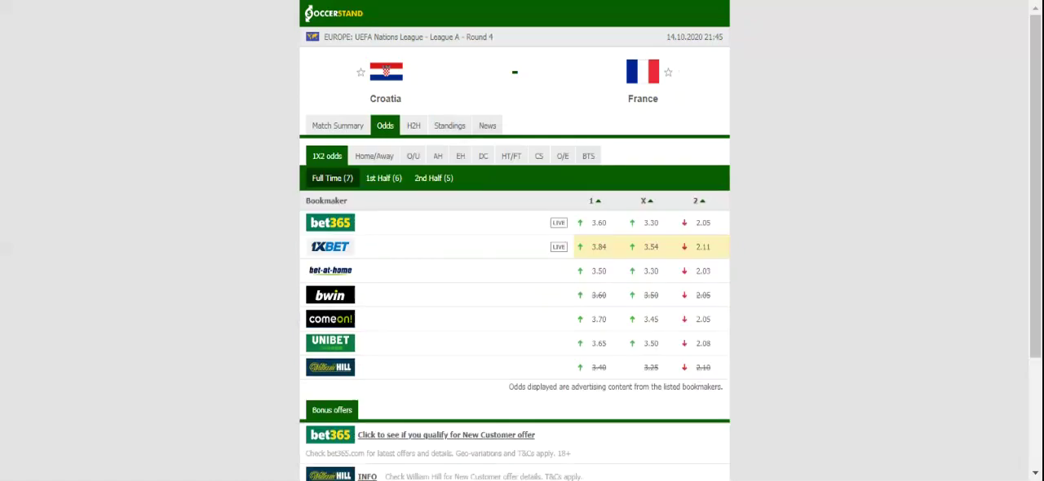
Step: Switch to the Over/Under full-time odds, listed by bookmaker and goal total
click(425, 161)
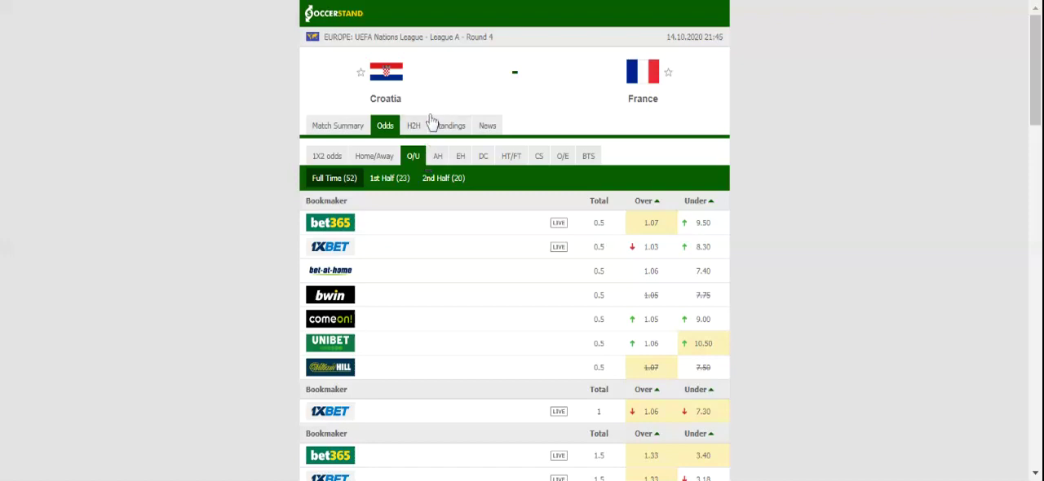